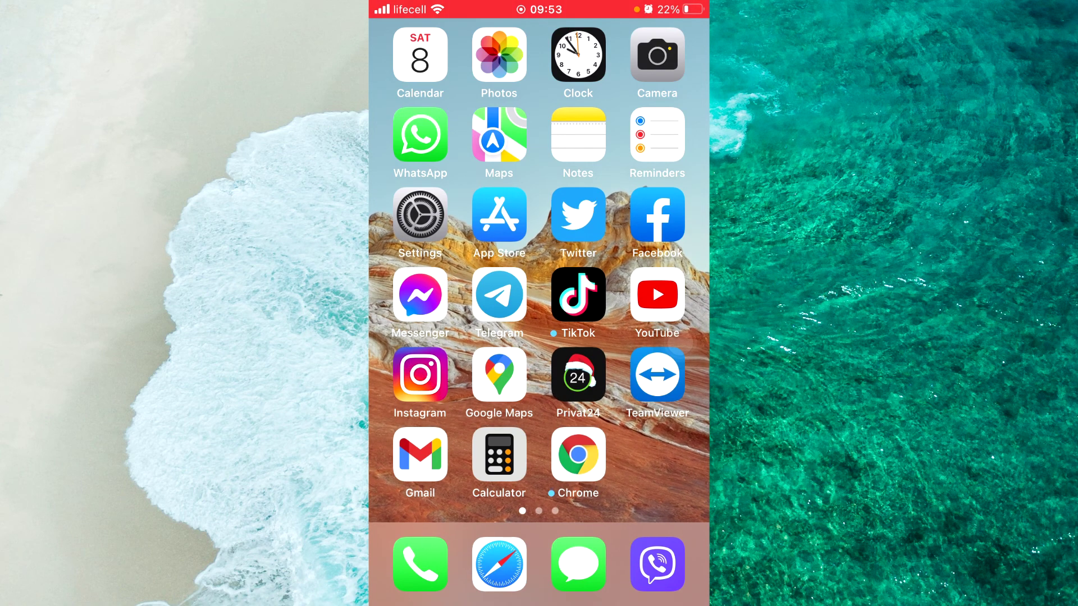
- Launch the App Store from the iPhone Home Screen, landing on the Today page
left_click(657, 341)
left_click(556, 337)
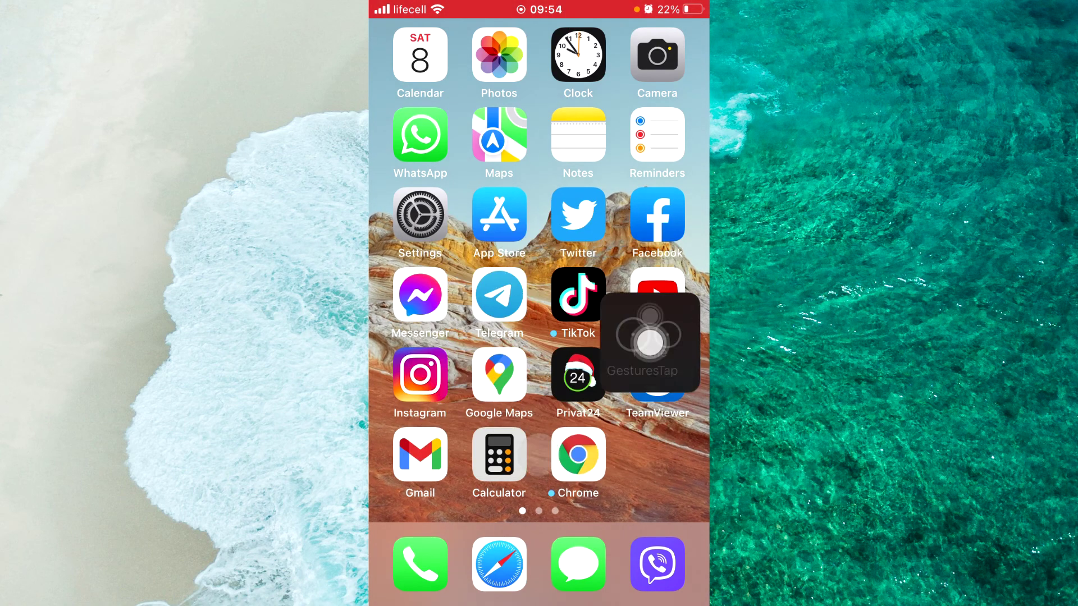
left_click(499, 218)
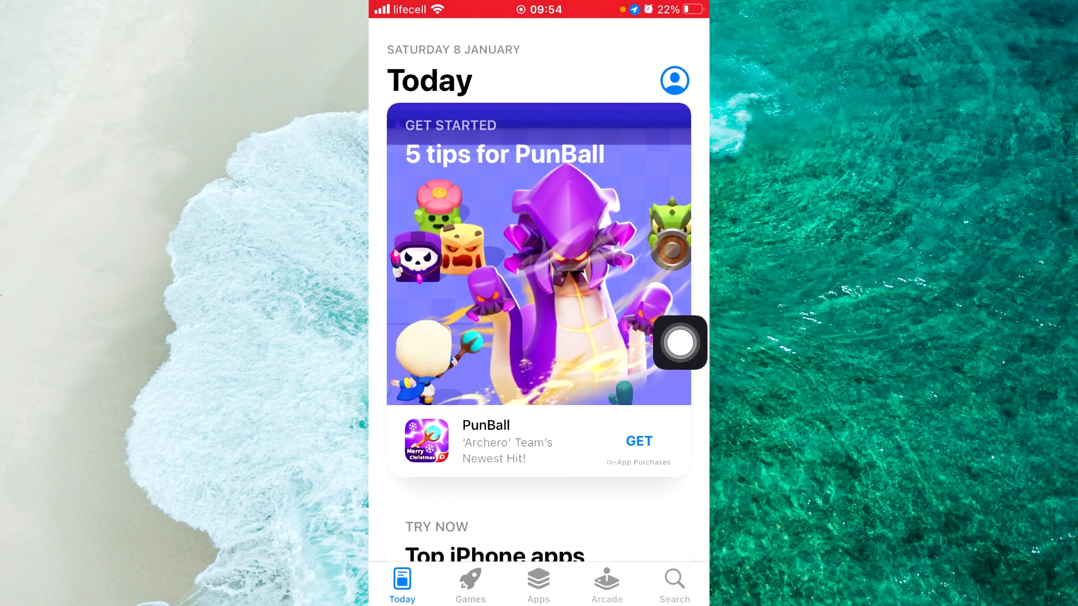
- Open the Purchased list from the account page and scroll through all bought apps
left_click(681, 343)
left_click(623, 337)
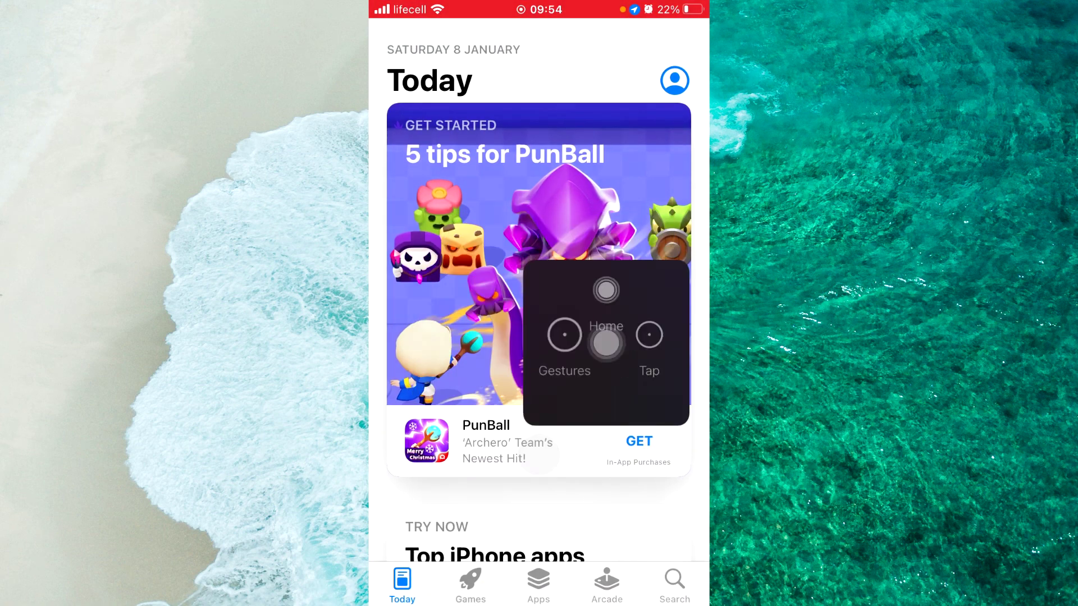
left_click(680, 78)
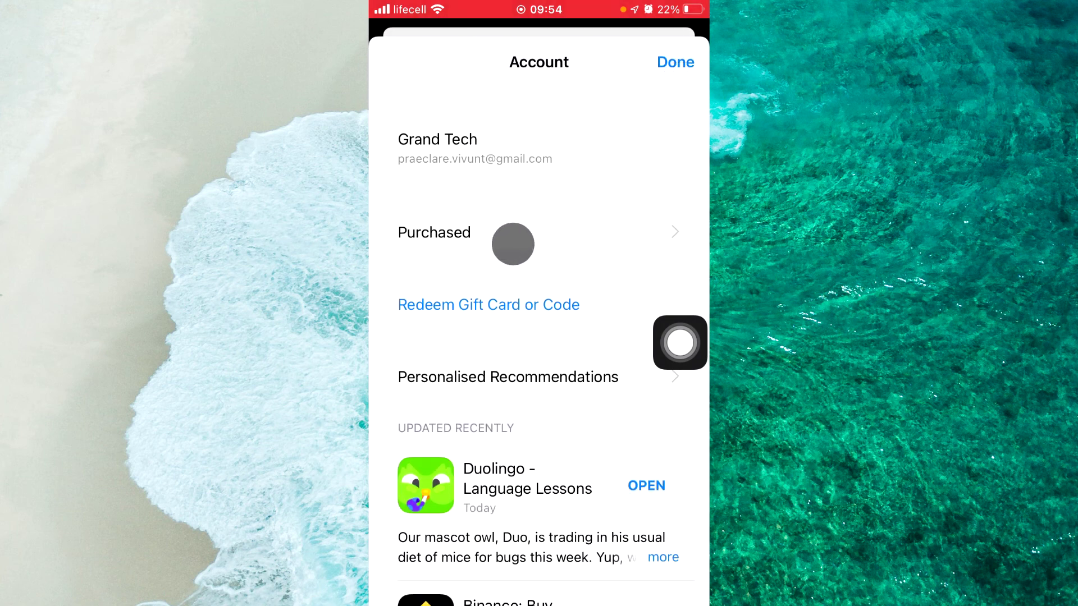
left_click(498, 238)
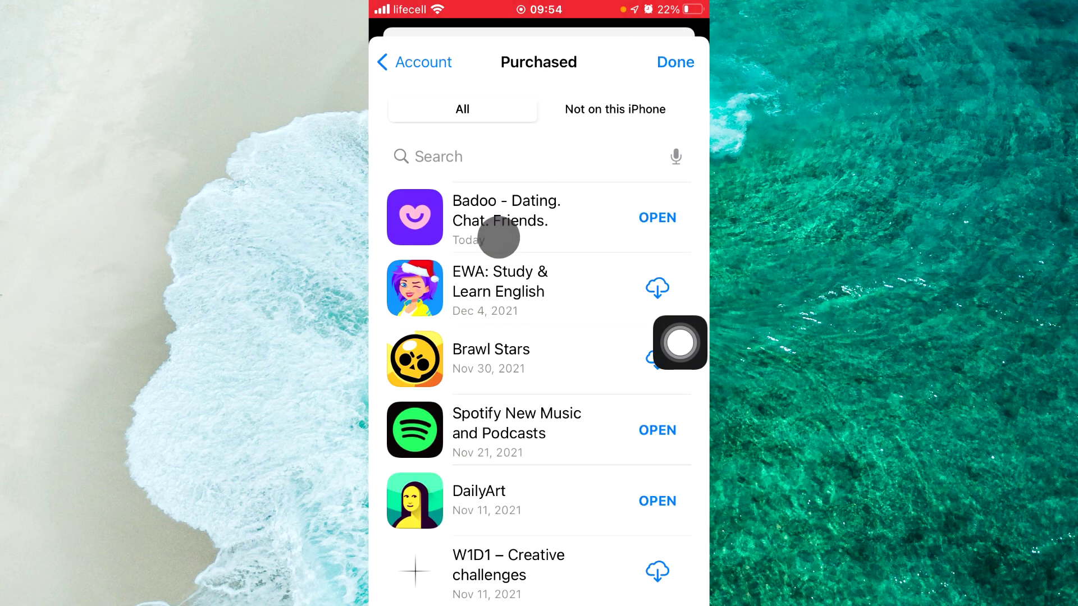
left_click(680, 343)
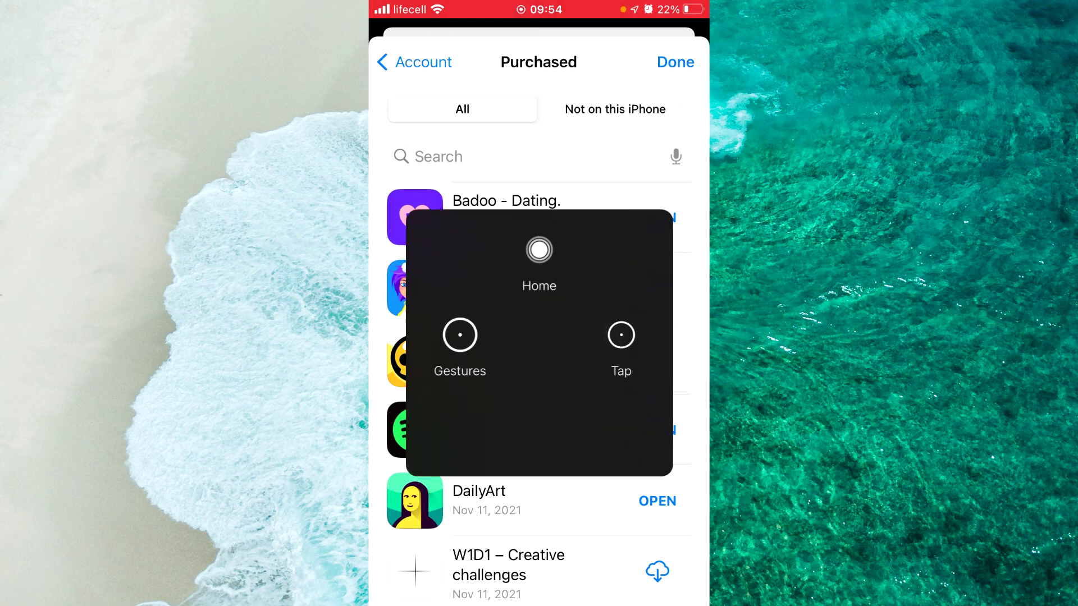
left_click(539, 538)
scroll(539, 379, "down", 5)
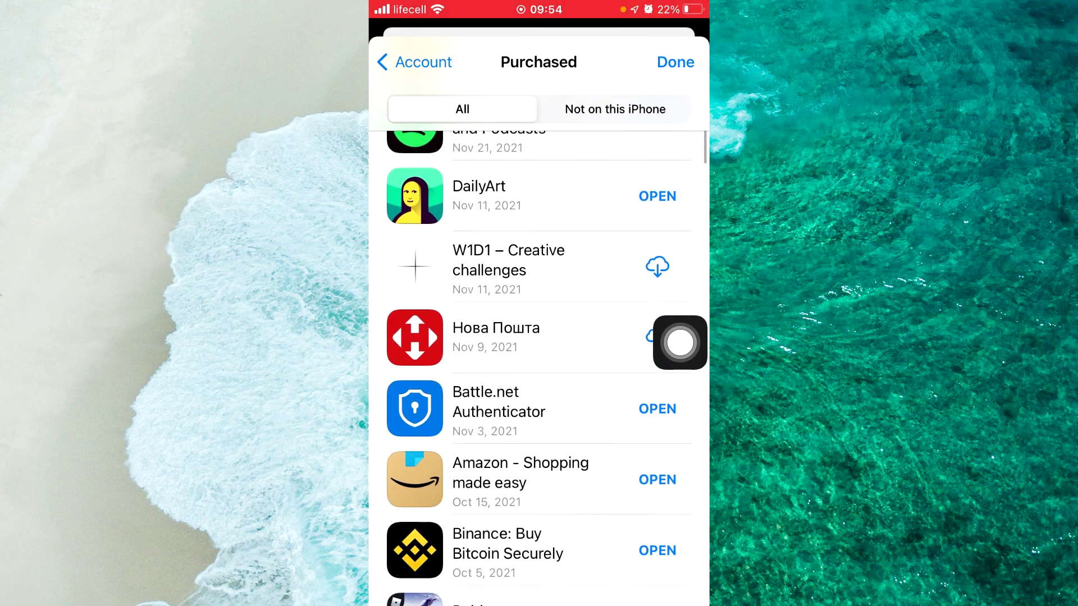
scroll(538, 379, "down", 3)
scroll(539, 379, "down", 3)
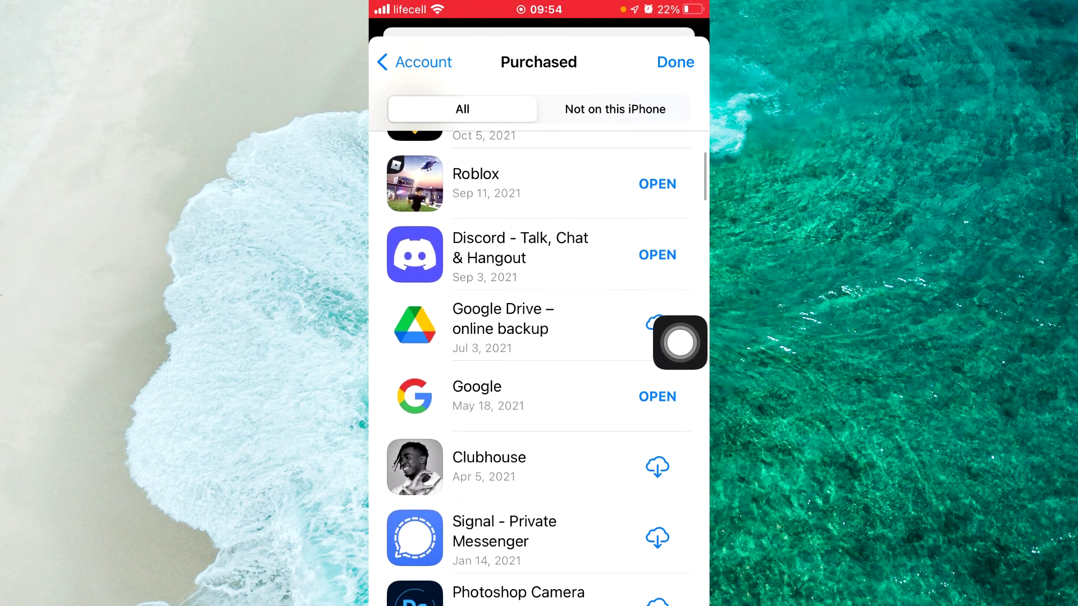
scroll(539, 379, "down", 3)
scroll(539, 379, "down", 3)
scroll(539, 378, "down", 3)
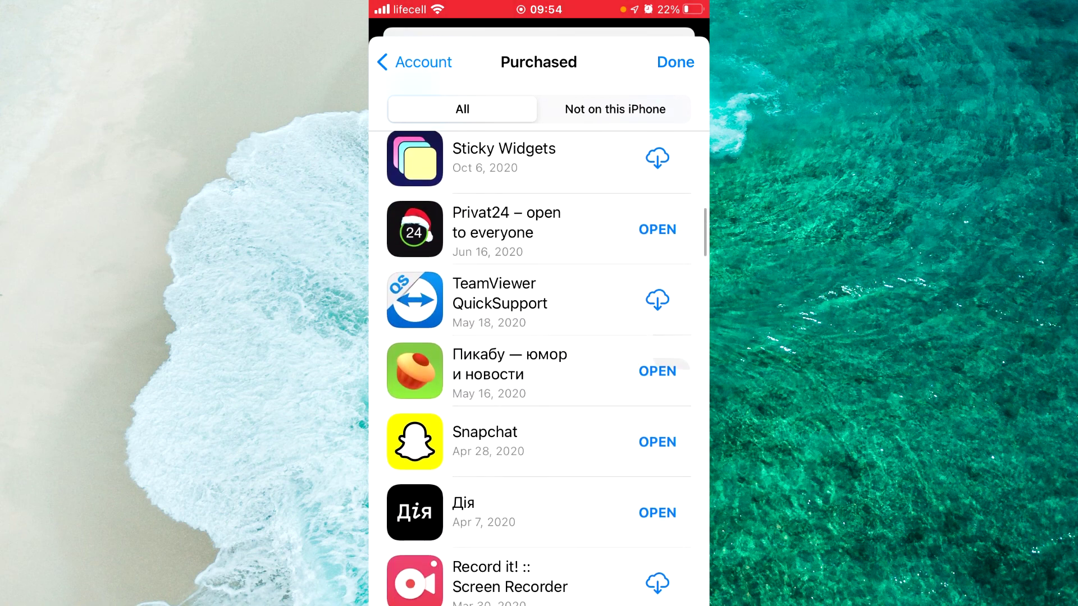
scroll(540, 379, "down", 3)
scroll(539, 378, "down", 3)
scroll(539, 379, "down", 3)
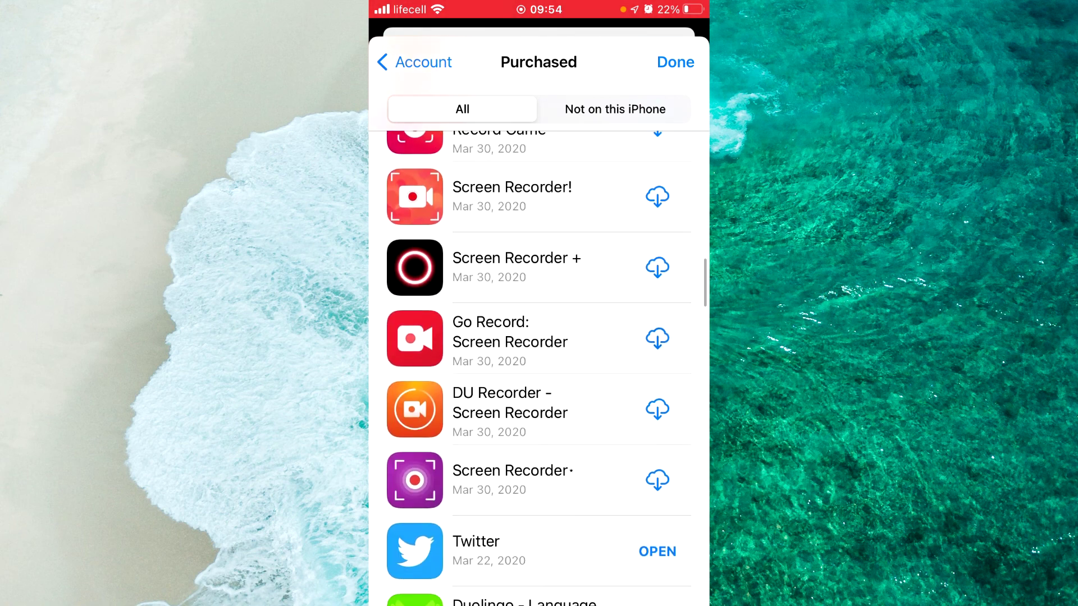
scroll(539, 380, "up", 8)
scroll(539, 378, "up", 4)
scroll(538, 379, "up", 3)
scroll(539, 380, "up", 1)
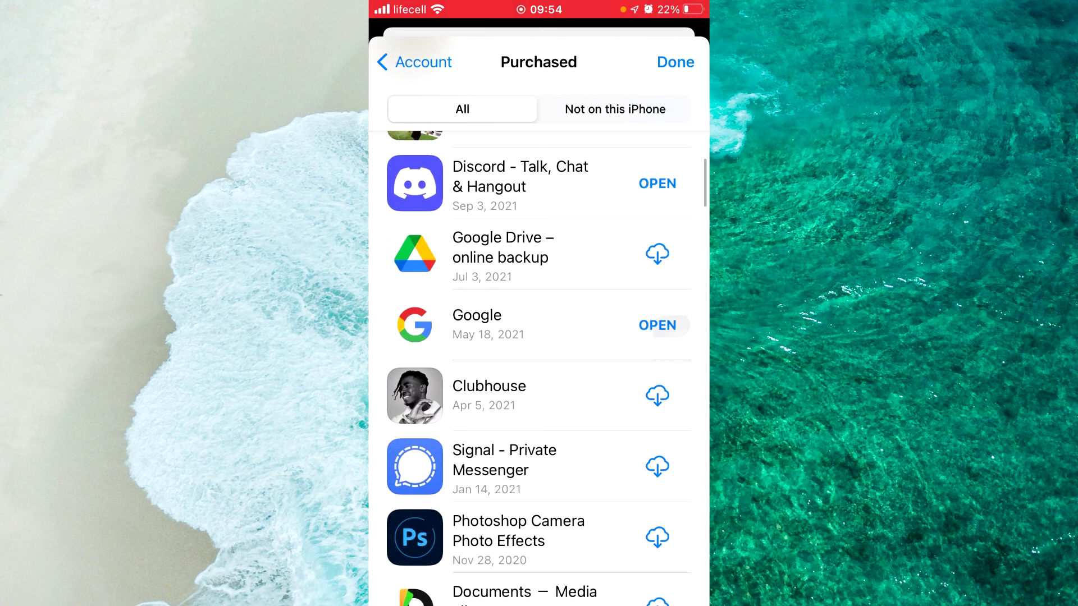
- Filter Purchased to 'Not on this iPhone' and return to the top of the list
left_click(649, 335)
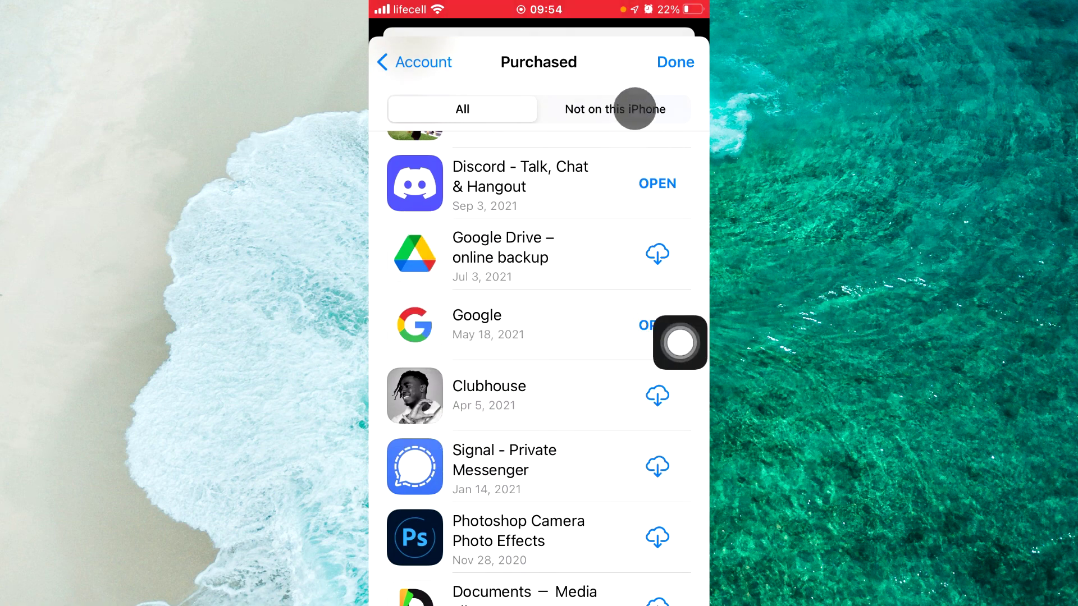
left_click(621, 110)
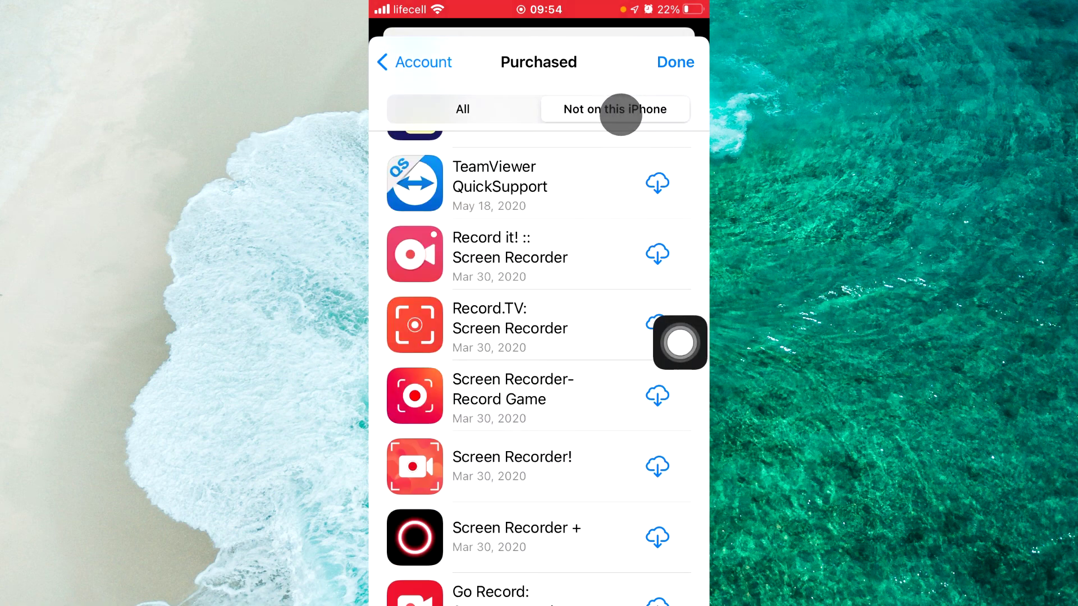
left_click(680, 342)
left_click(538, 379)
scroll(539, 379, "up", 5)
scroll(539, 379, "up", 3)
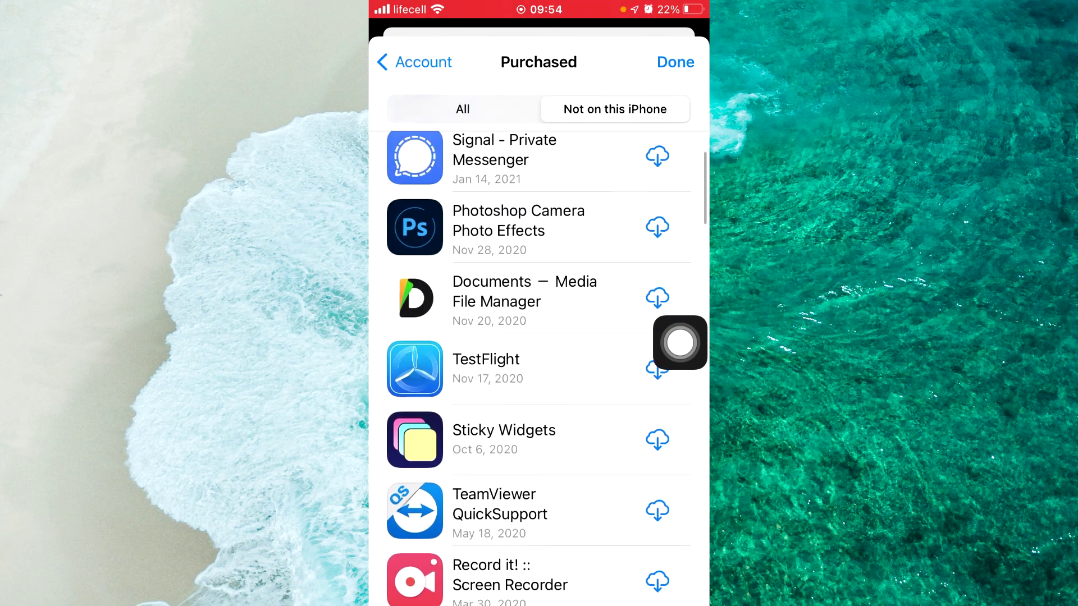
scroll(538, 378, "up", 5)
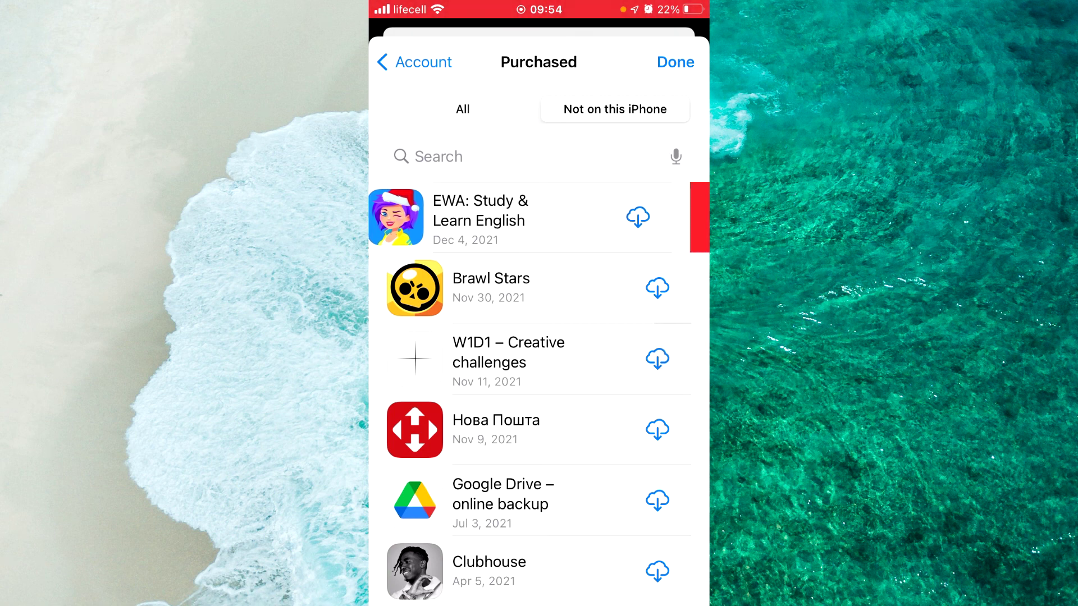
- Hide 'EWA: Study & Learn English' from purchases and return to the Home Screen
left_click_drag(657, 217, 539, 217)
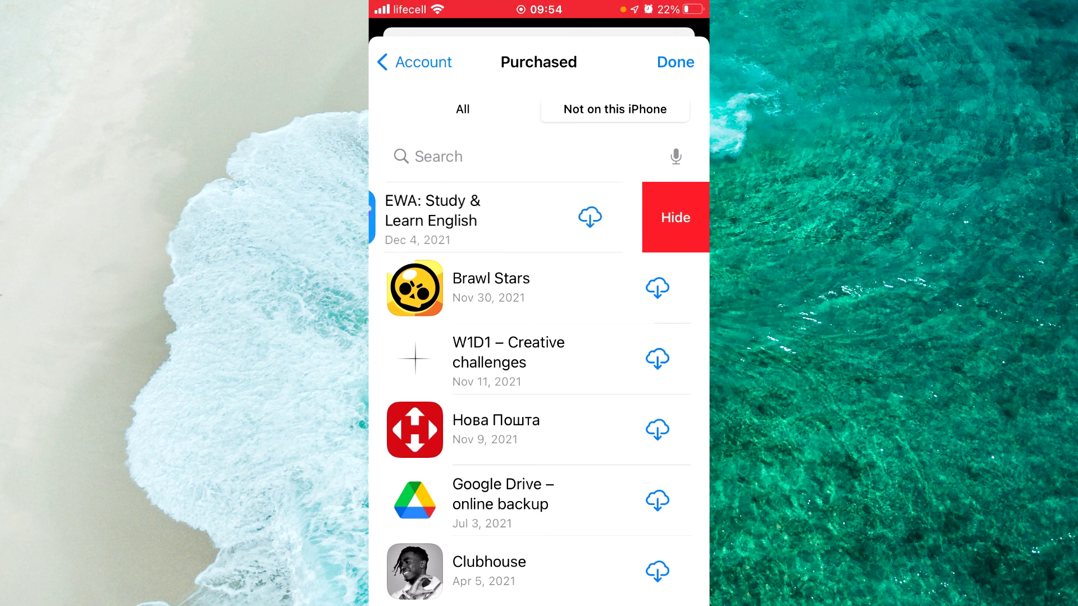
left_click(680, 343)
left_click(538, 455)
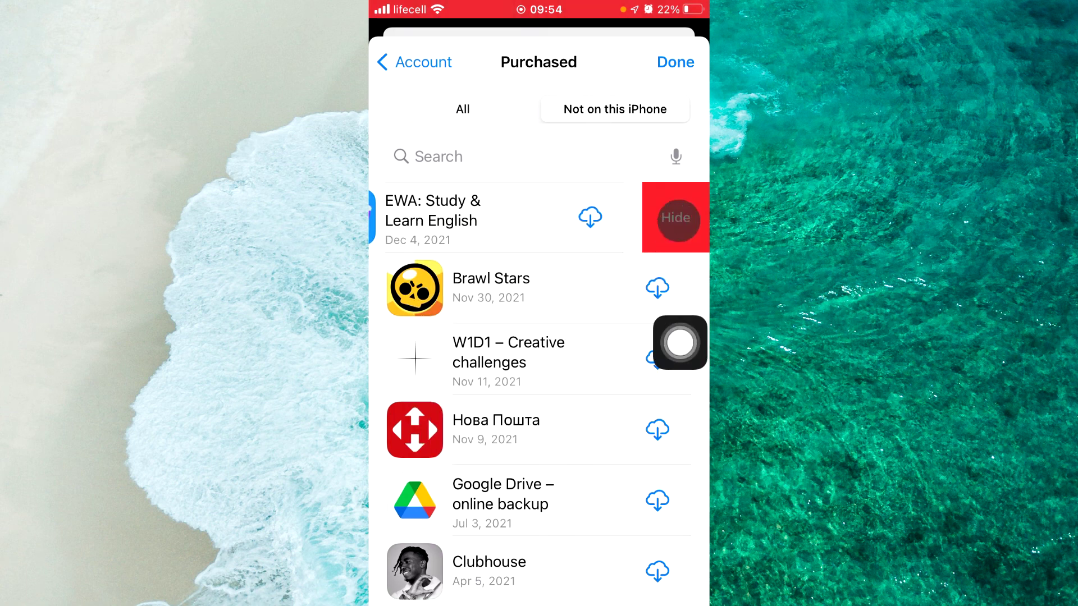
left_click(676, 217)
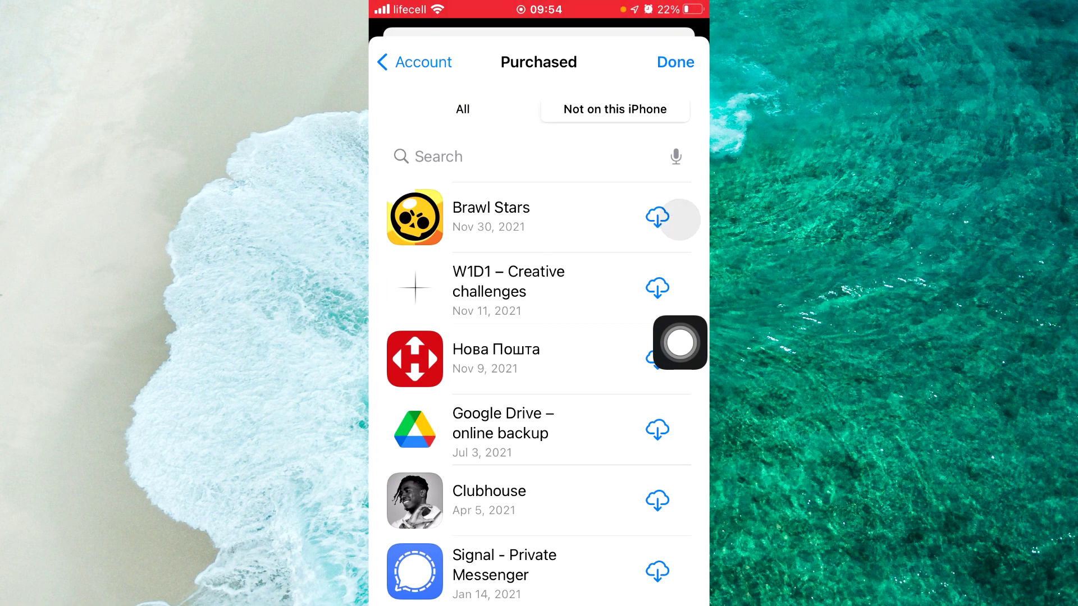
left_click(680, 343)
left_click(539, 505)
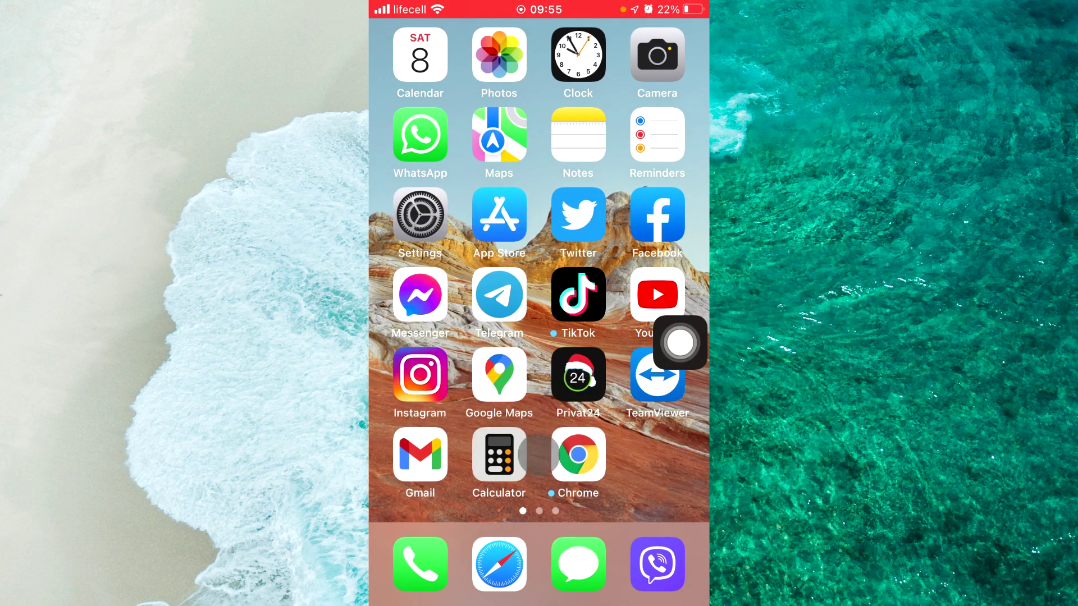
- Launch Settings and open Media & Purchases from the Apple ID page
left_click(419, 218)
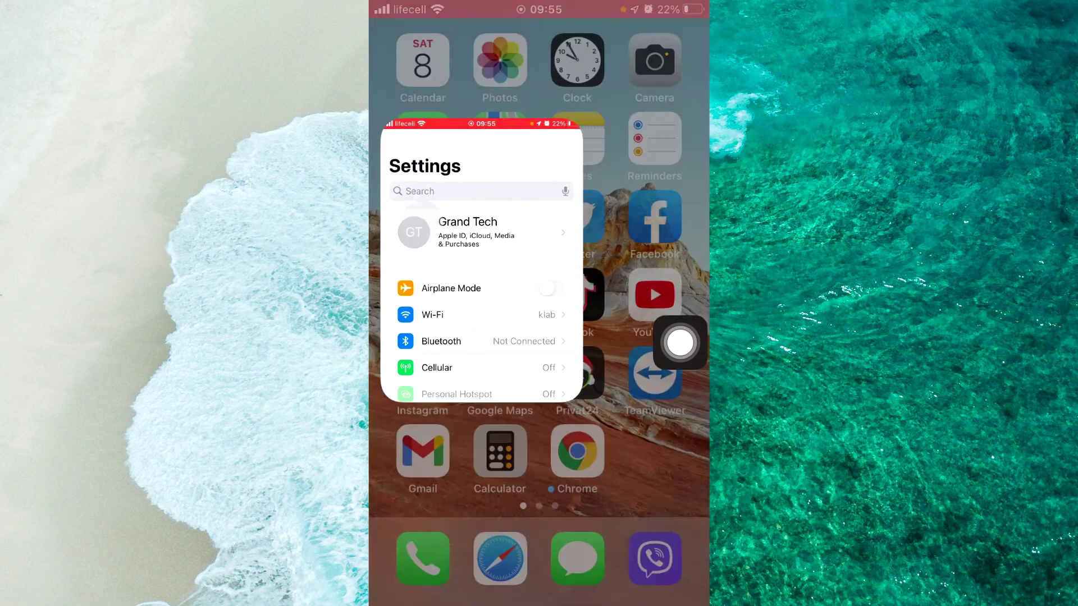
left_click(679, 342)
left_click(538, 455)
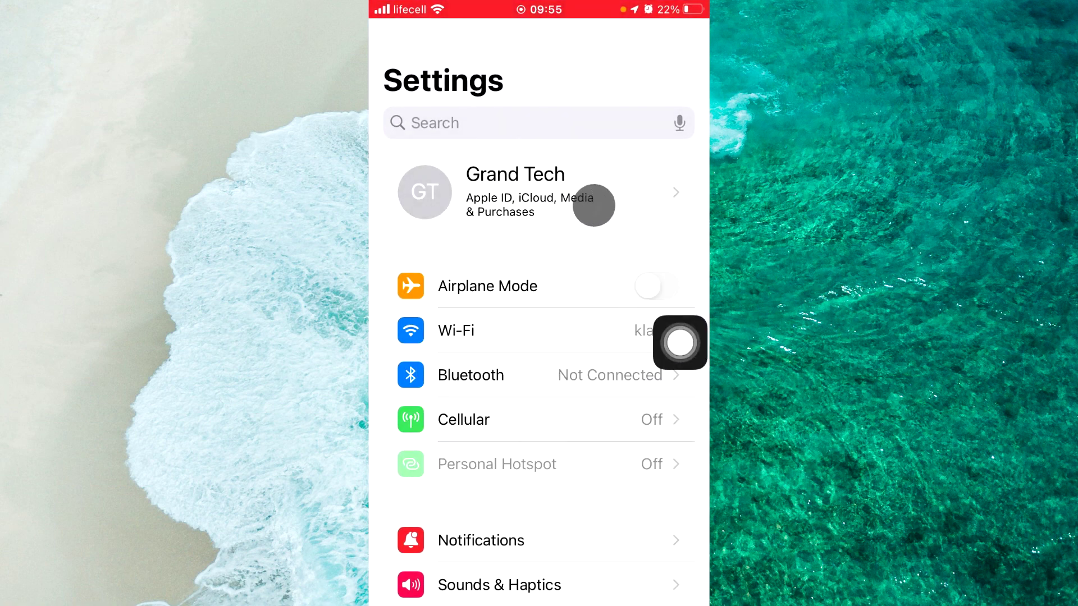
left_click(543, 203)
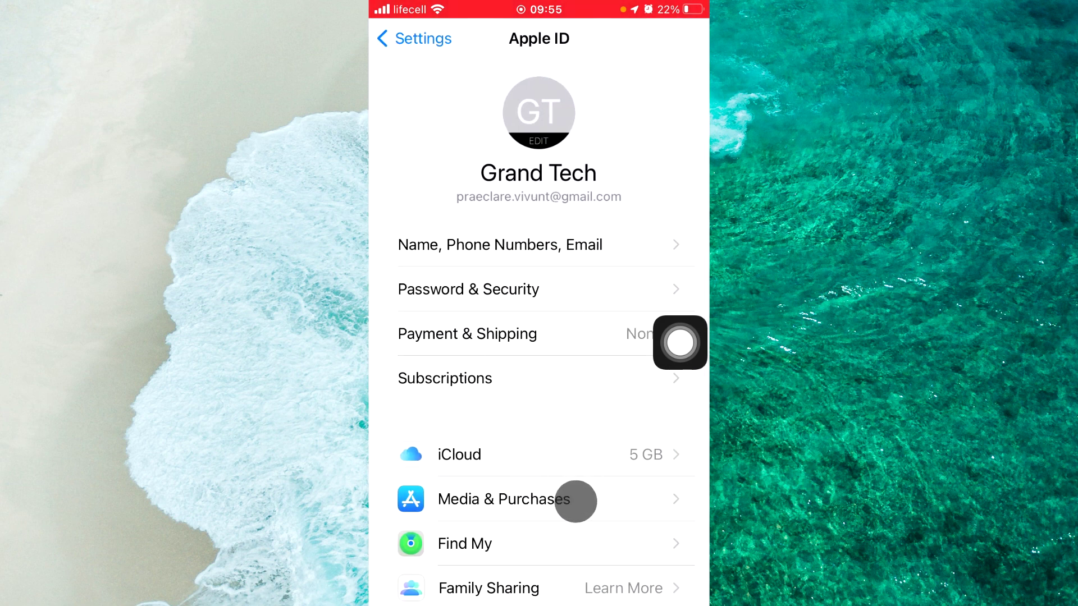
left_click(566, 502)
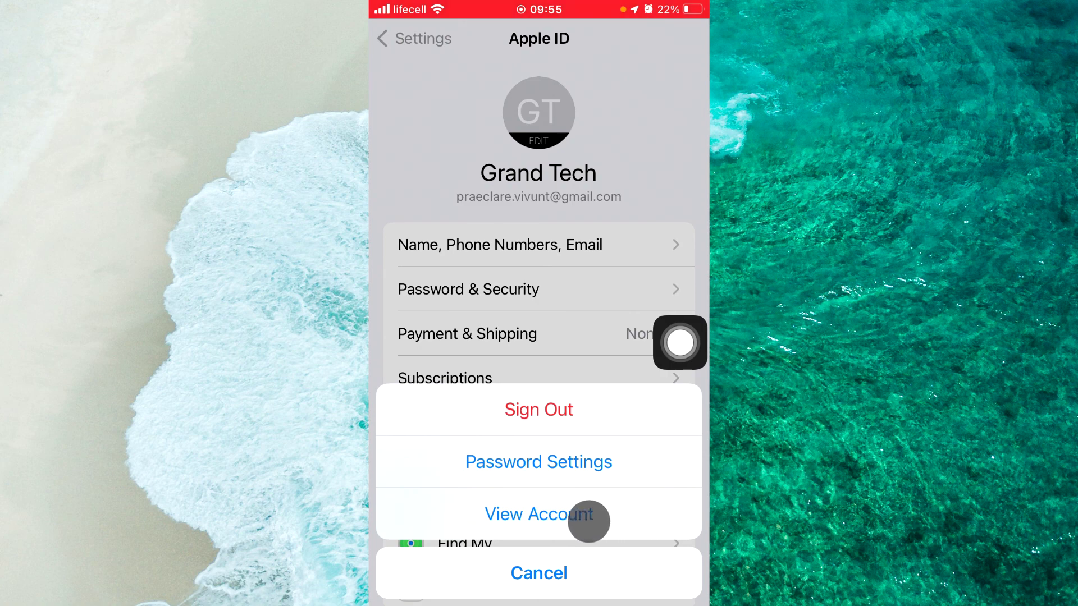
left_click(546, 516)
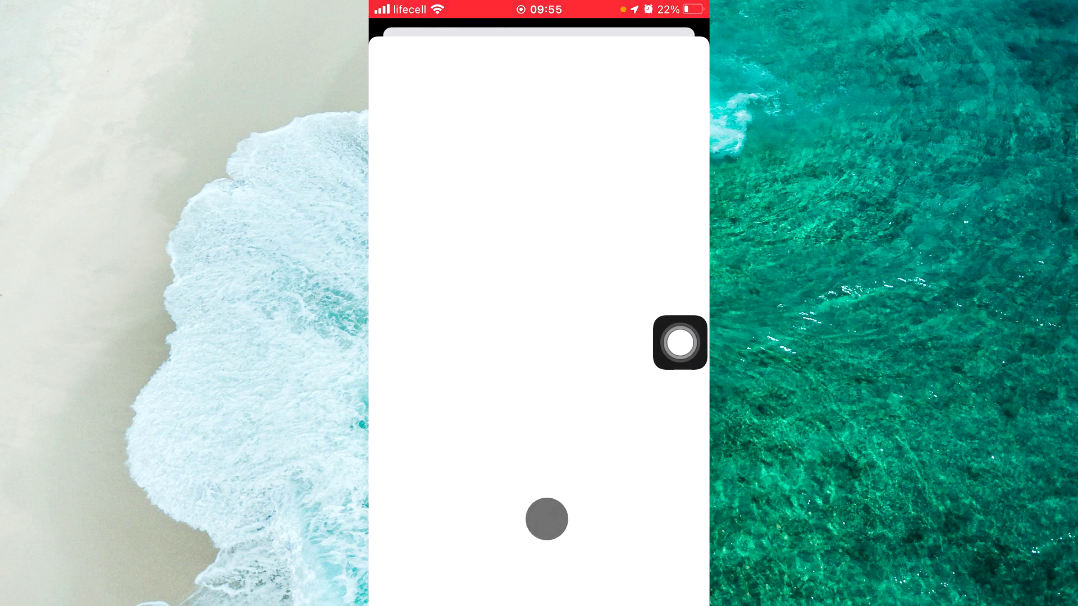
- Open View Account, then Purchase History showing the last 90 days
left_click(679, 342)
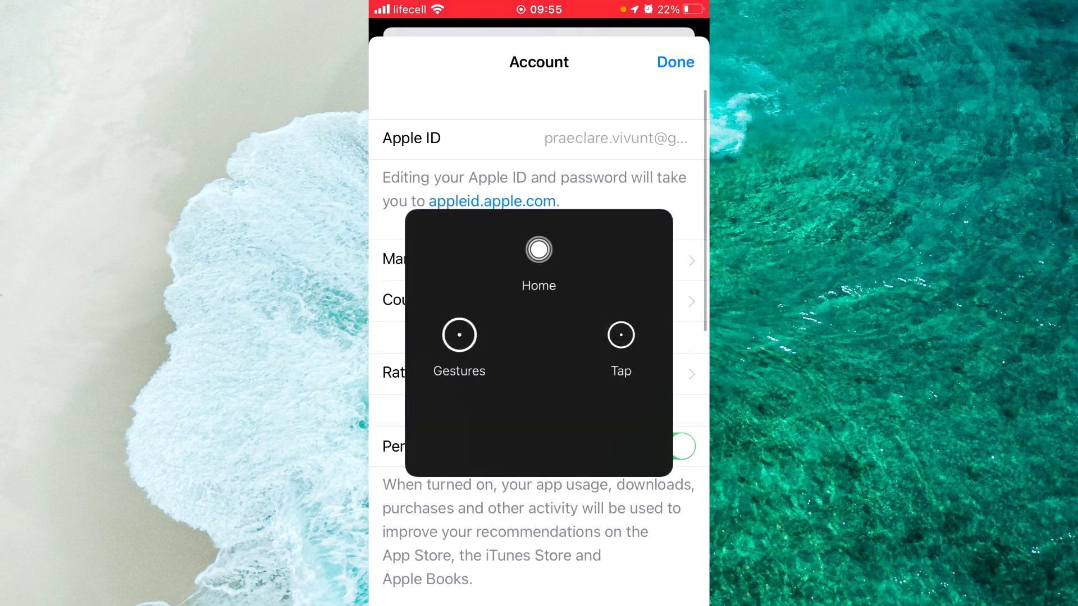
left_click(539, 506)
scroll(539, 379, "down", 5)
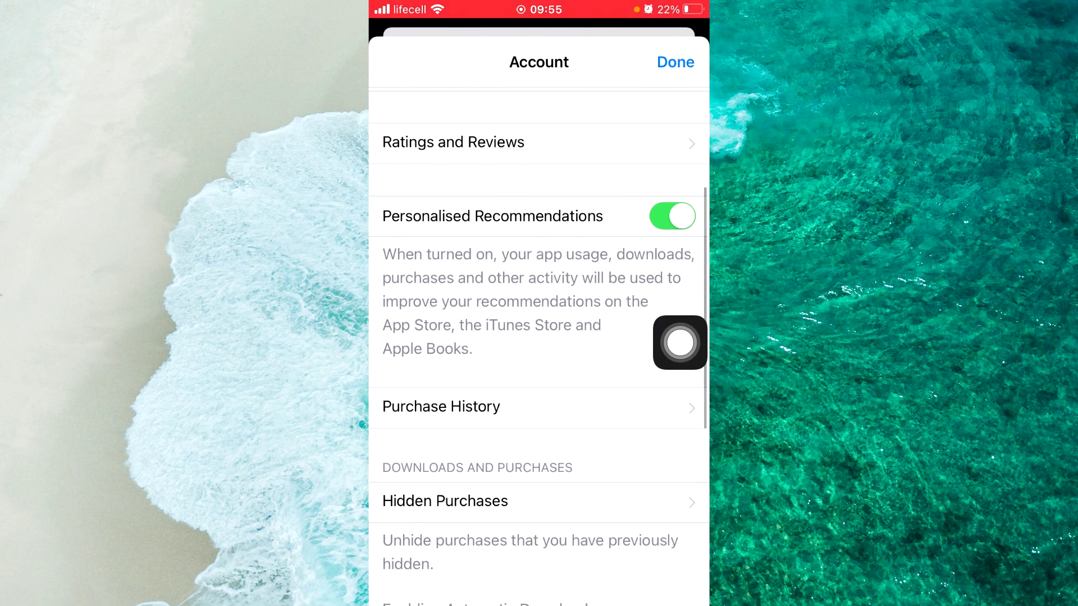
left_click(679, 342)
left_click(556, 345)
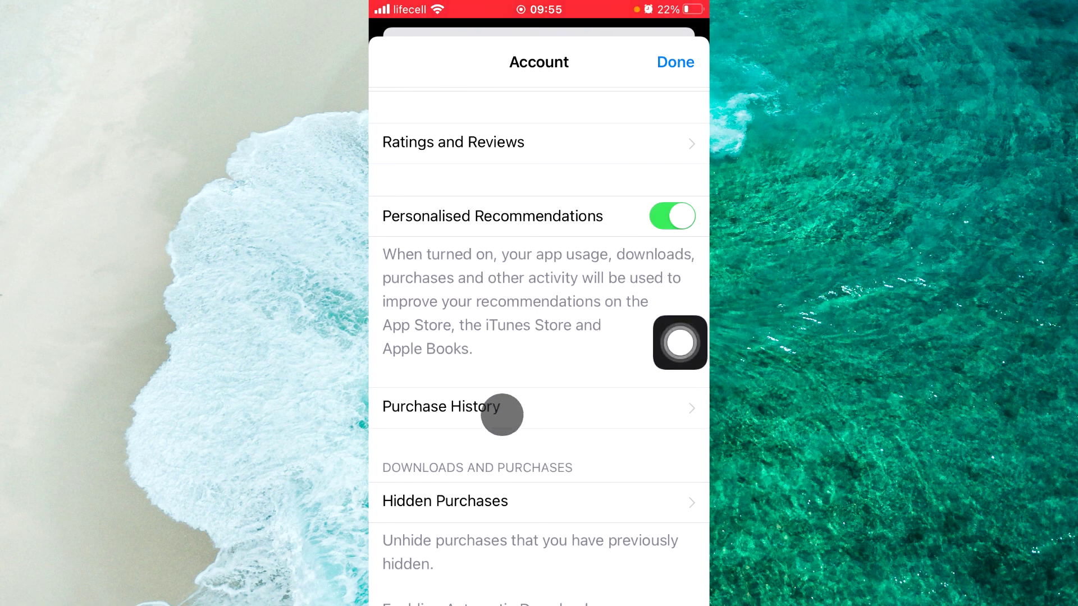
left_click(498, 412)
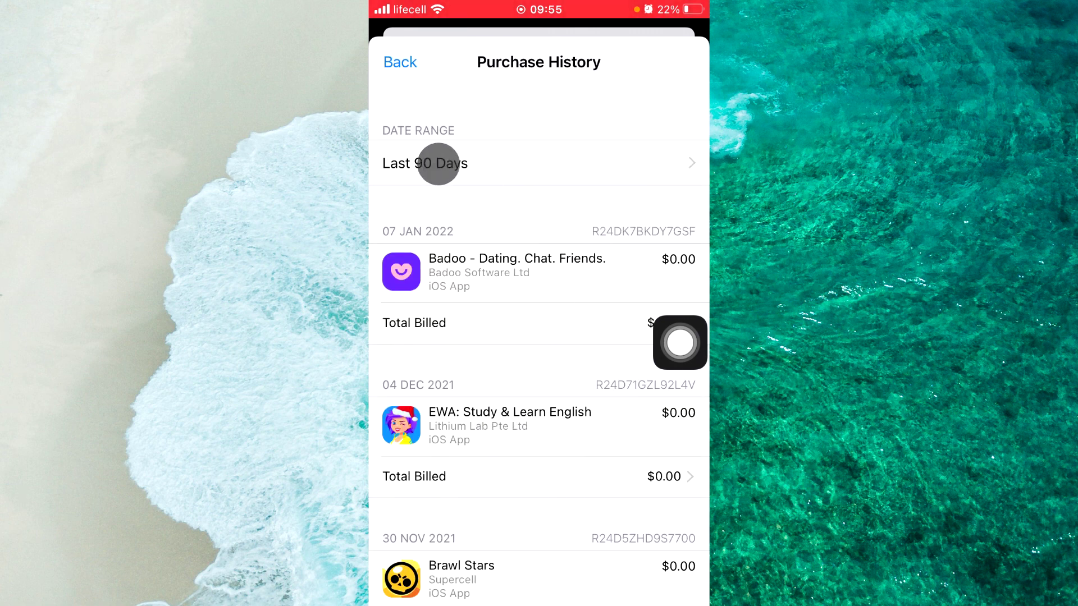
- Change the Purchase History date range from Last 90 Days to all of 2018
left_click(497, 164)
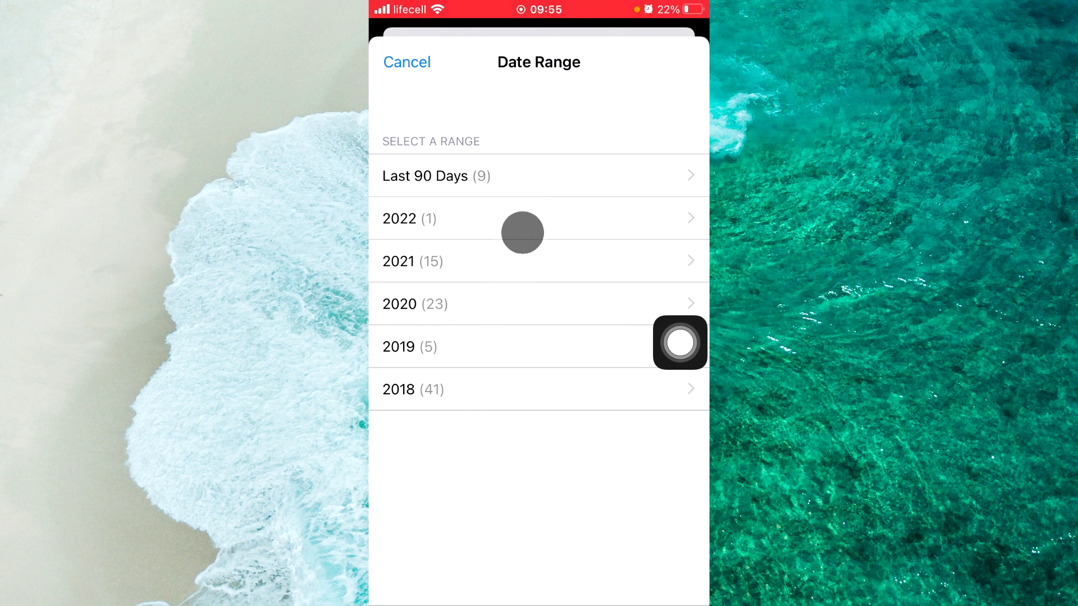
left_click(480, 396)
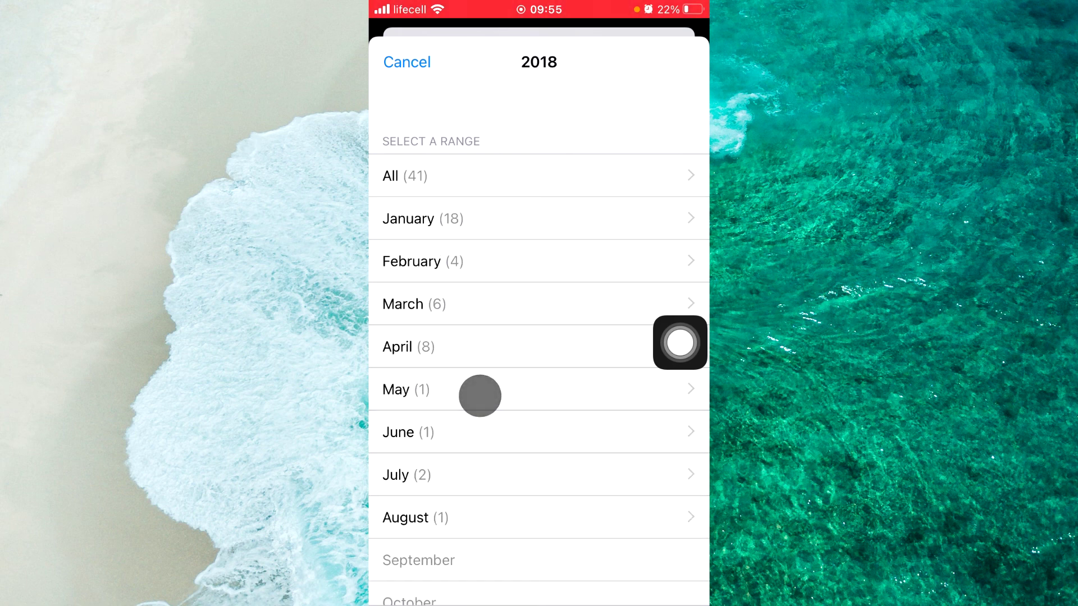
left_click(505, 176)
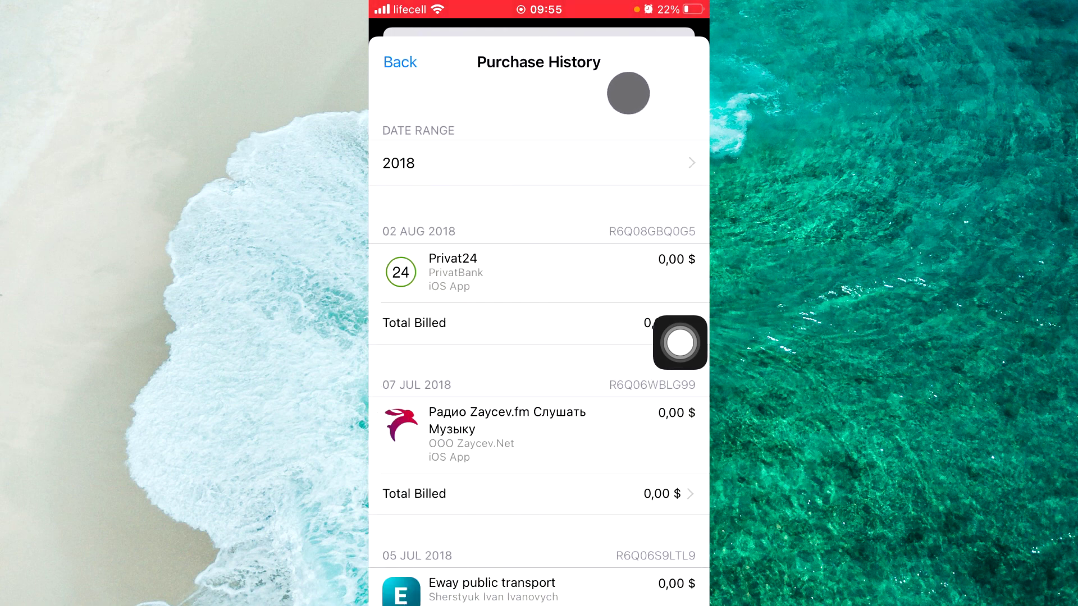
left_click(679, 343)
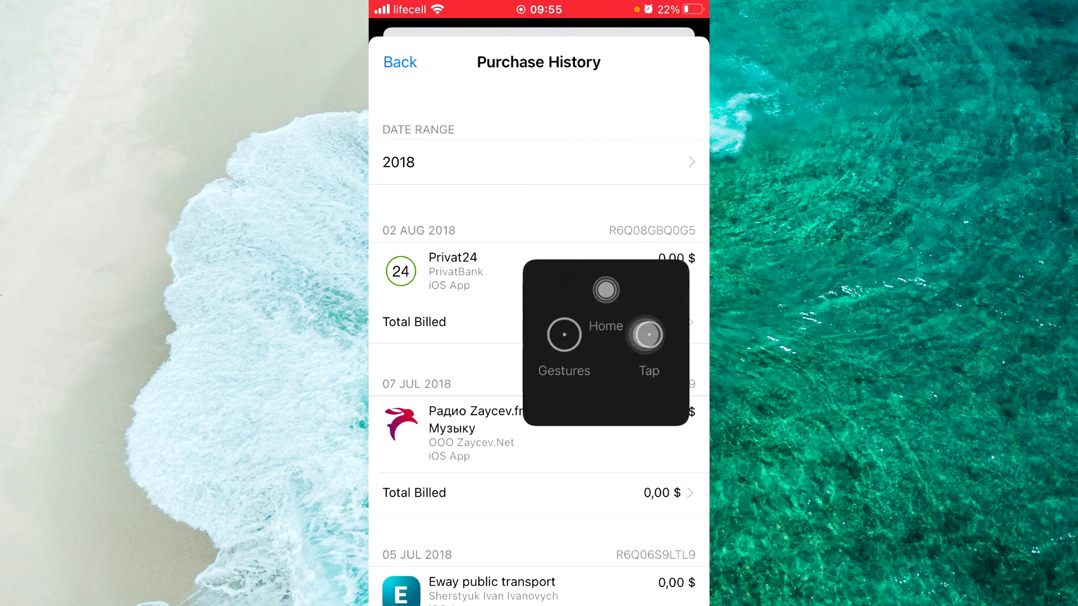
left_click(586, 109)
scroll(539, 337, "down", 10)
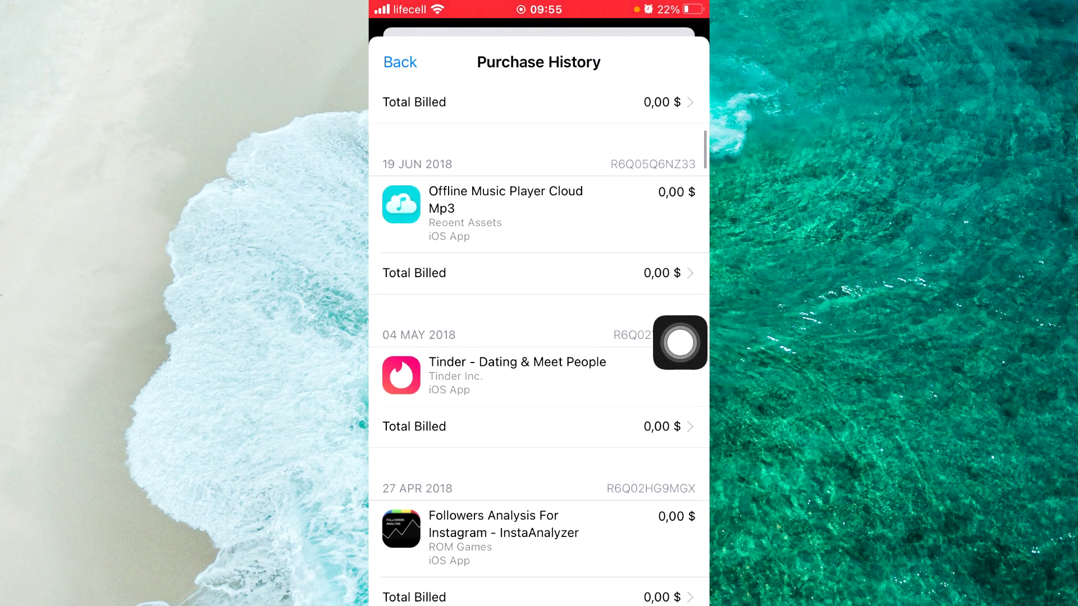
scroll(539, 338, "down", 5)
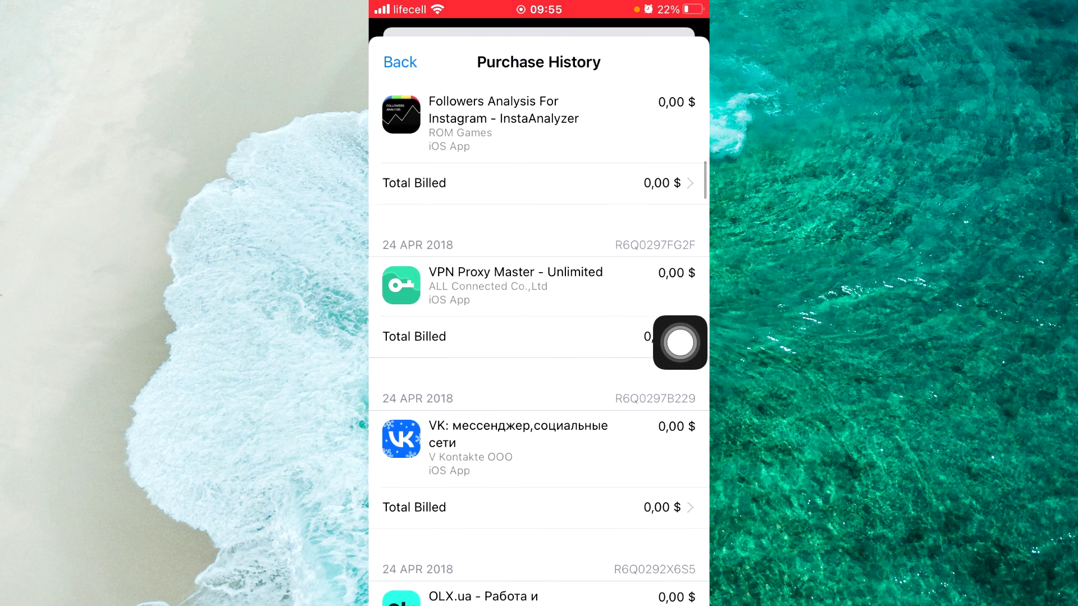
scroll(539, 337, "up", 3)
scroll(538, 337, "up", 8)
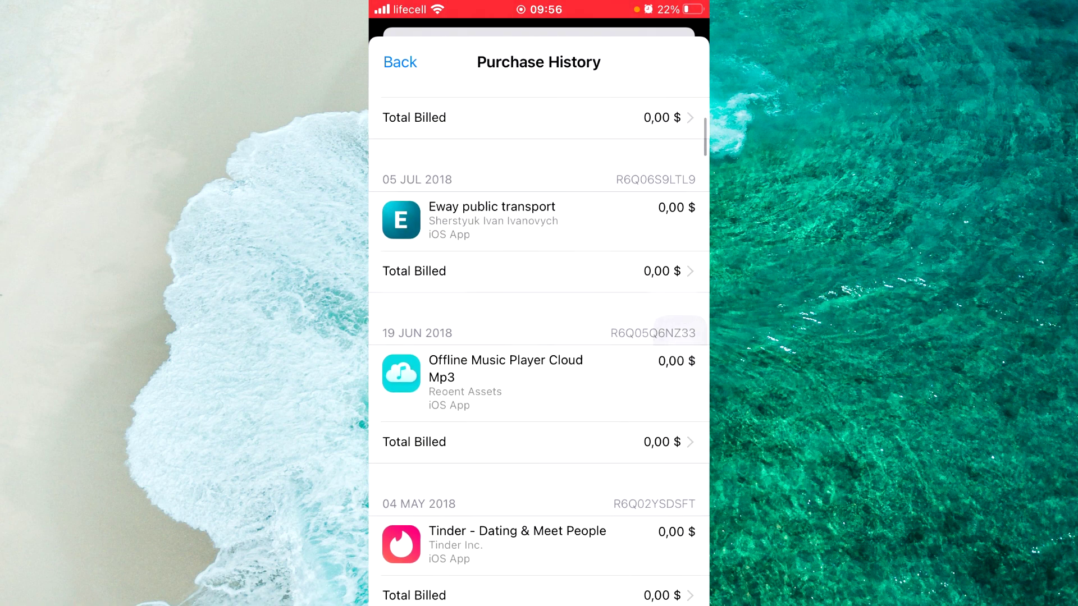